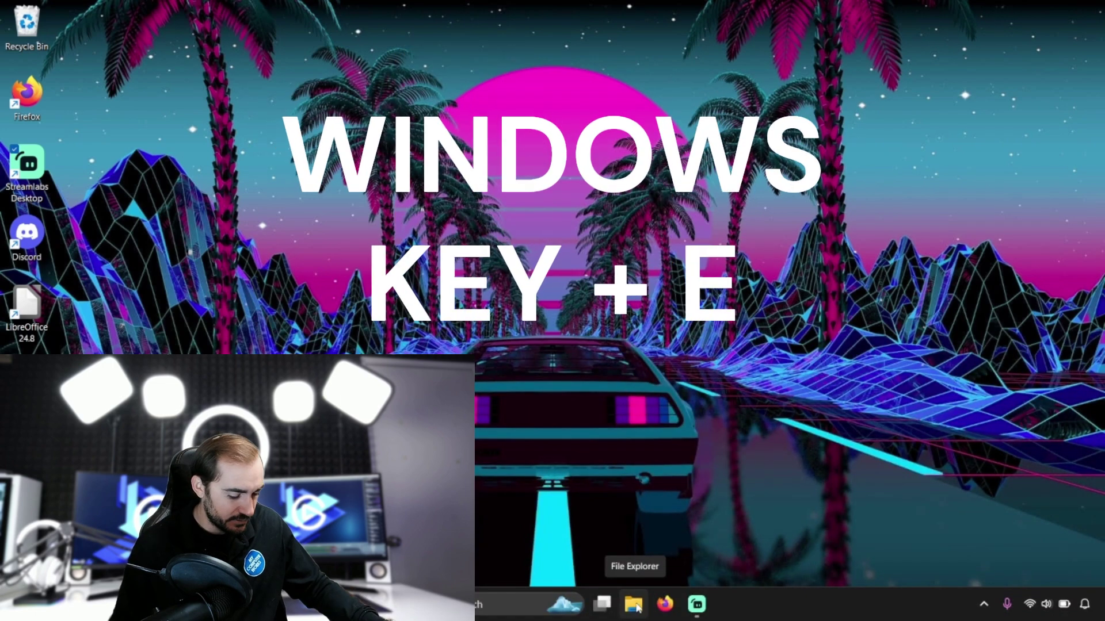
Open a new File Explorer window with Windows+E and maximize it to full screen.
{"action": "key", "text": "super+e"}
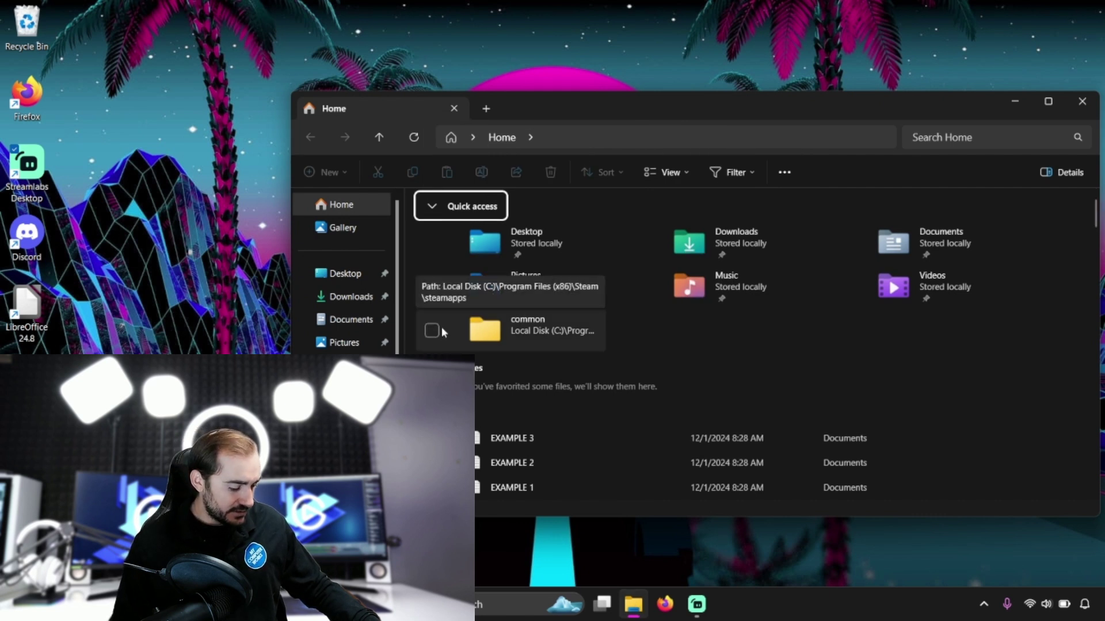
{"action": "left_click", "coordinate": [1050, 102]}
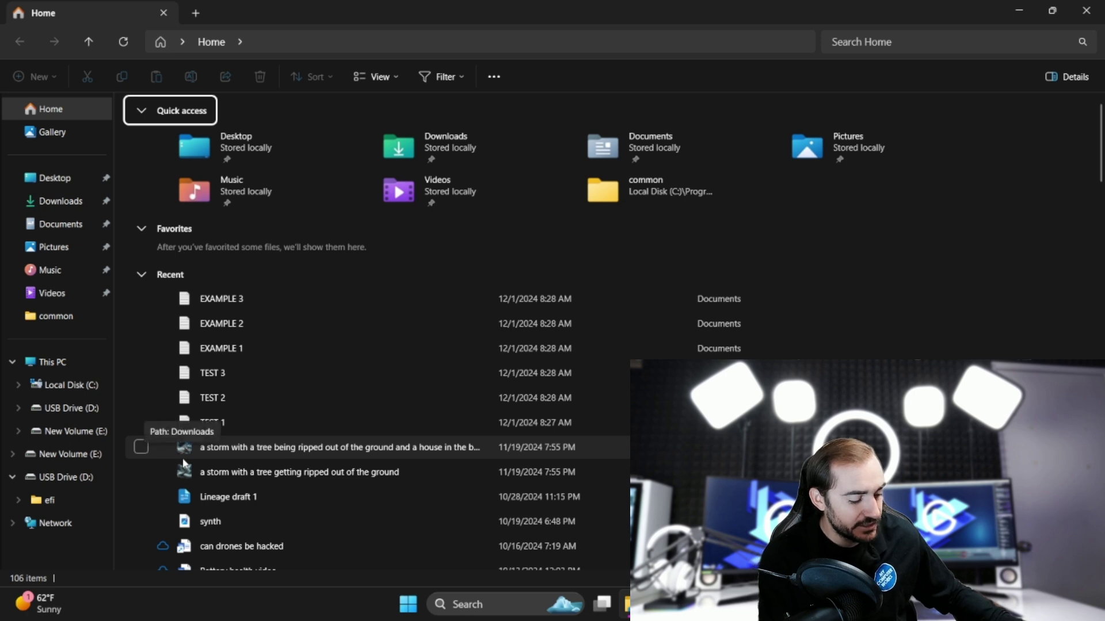
Browse Documents, then view This PC with drives C:, USB Drive (D:) and New Volume (E:).
{"action": "left_click", "coordinate": [88, 230]}
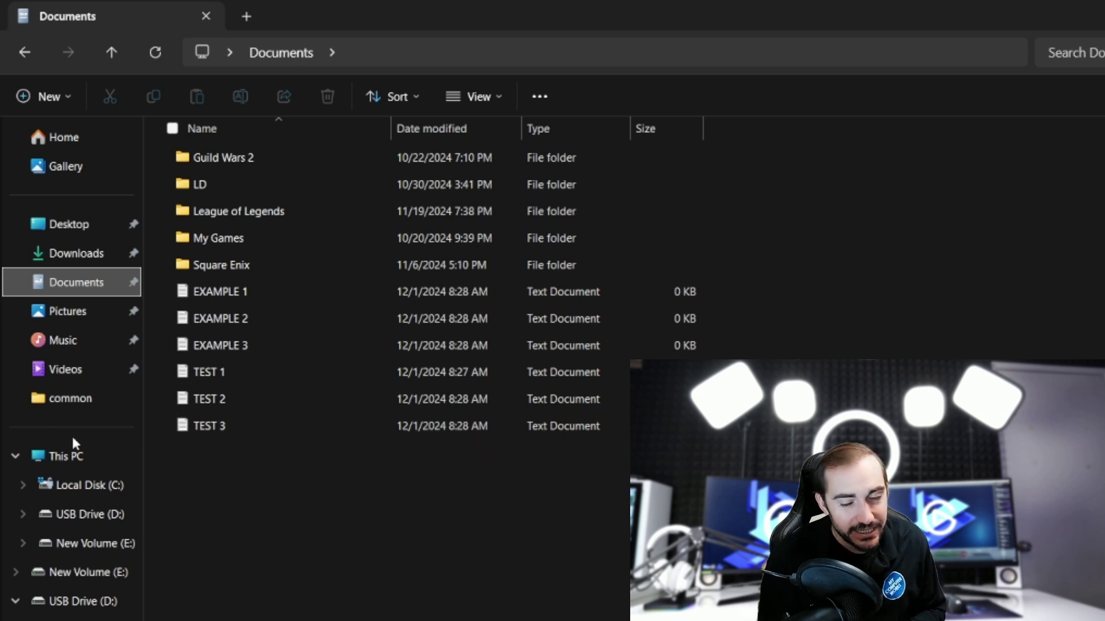
{"action": "left_click", "coordinate": [75, 455]}
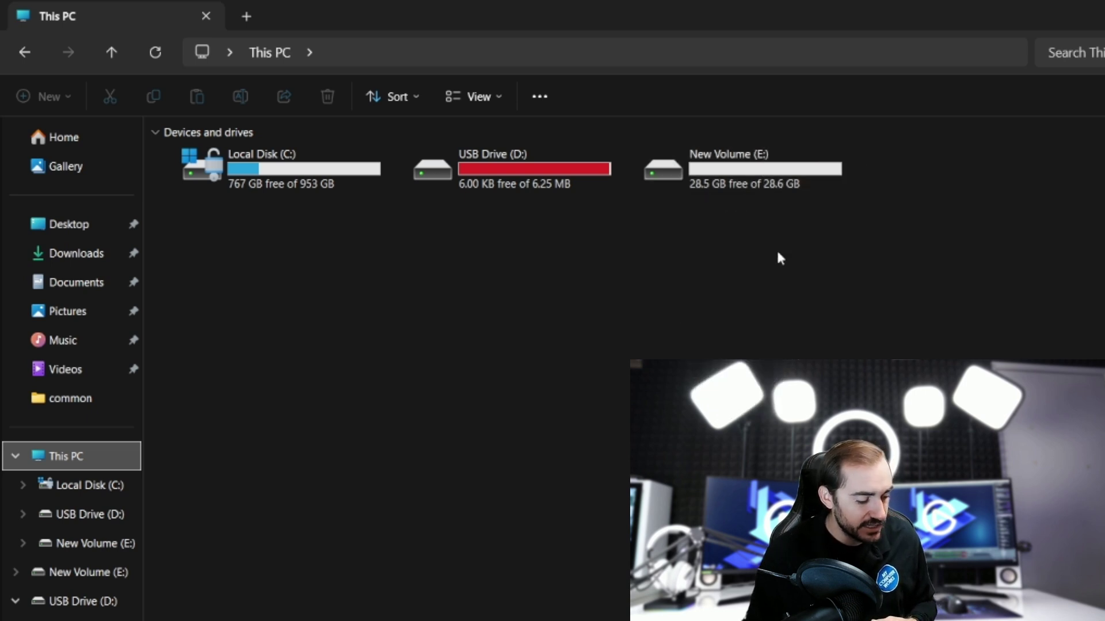
In Documents, select the six text files from EXAMPLE 1 through TEST 3.
{"action": "left_click", "coordinate": [101, 282]}
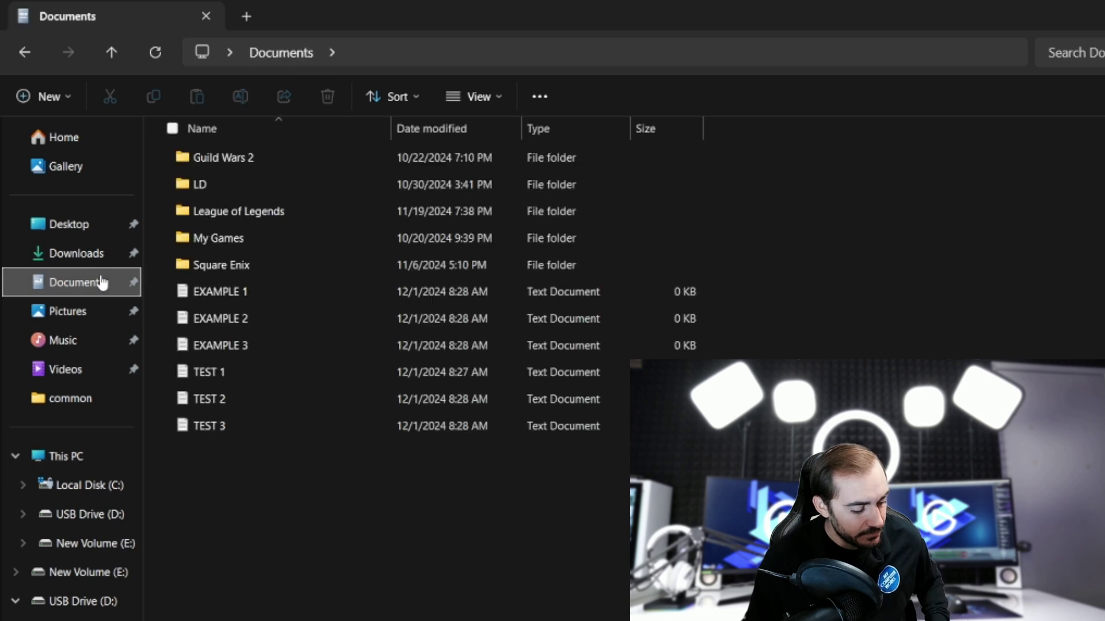
{"action": "left_click", "coordinate": [265, 294]}
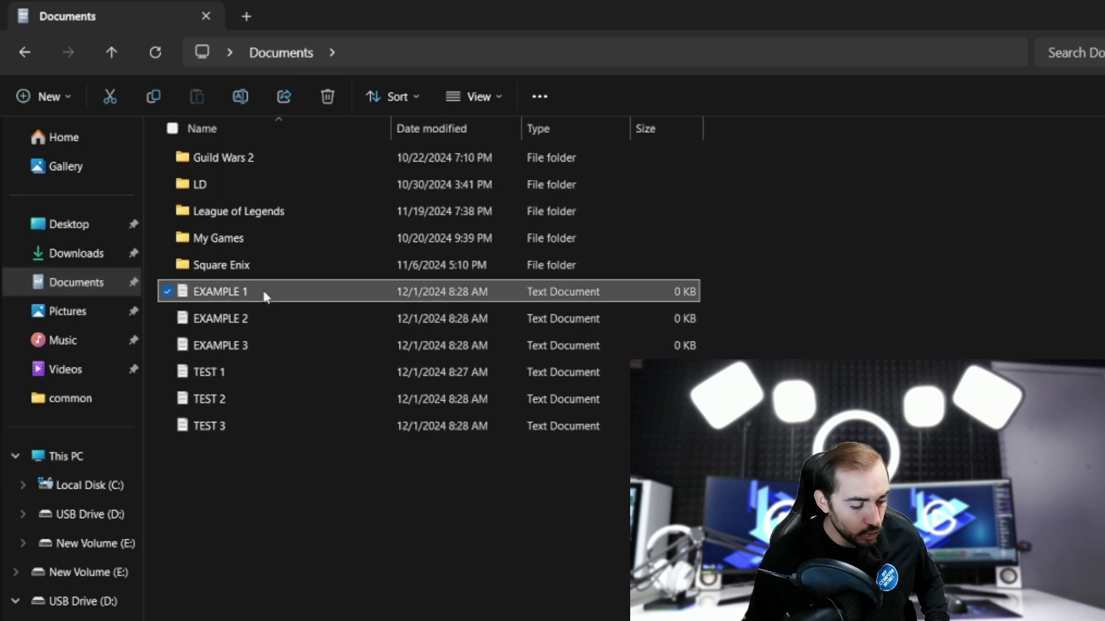
{"action": "left_click", "coordinate": [257, 427], "text": "shift"}
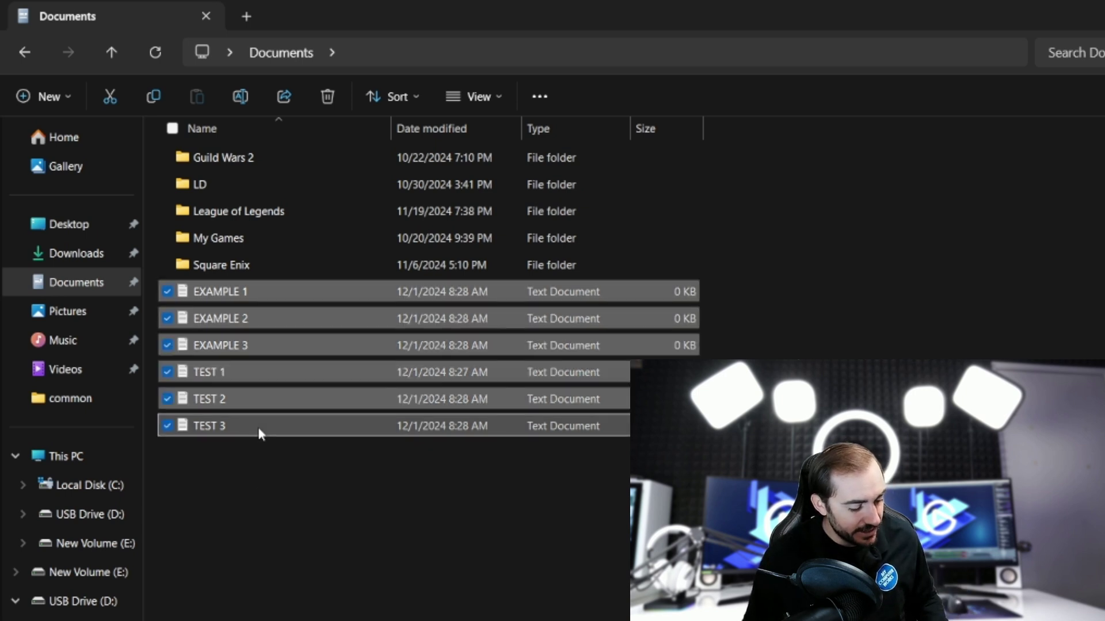
Review the six files' combined properties on the Details and General tabs, then close.
{"action": "right_click", "coordinate": [256, 398]}
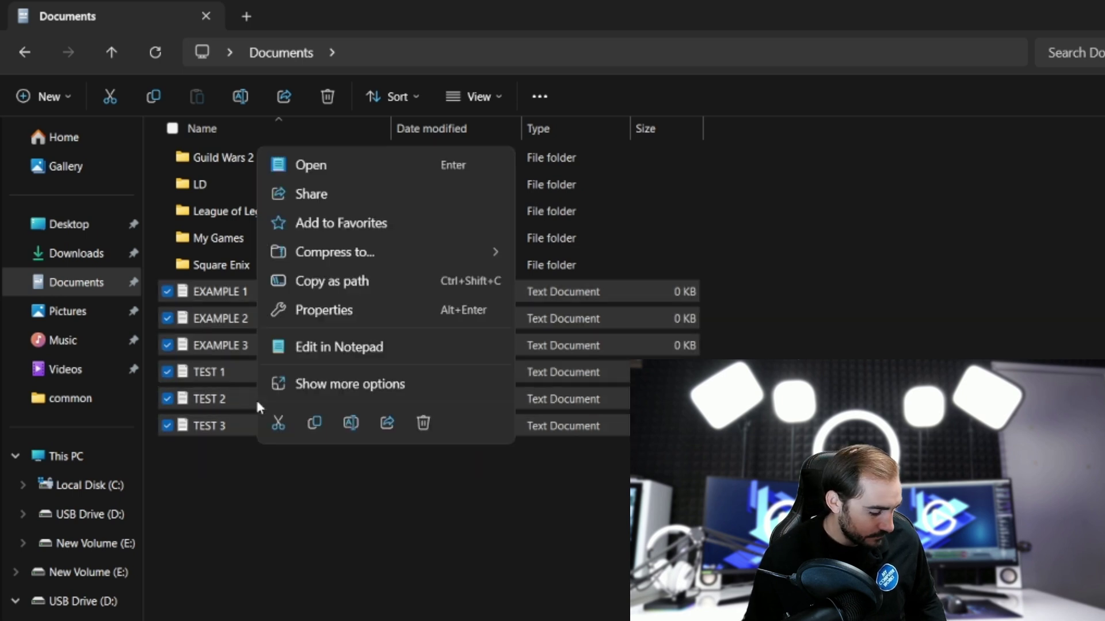
{"action": "left_click", "coordinate": [374, 307]}
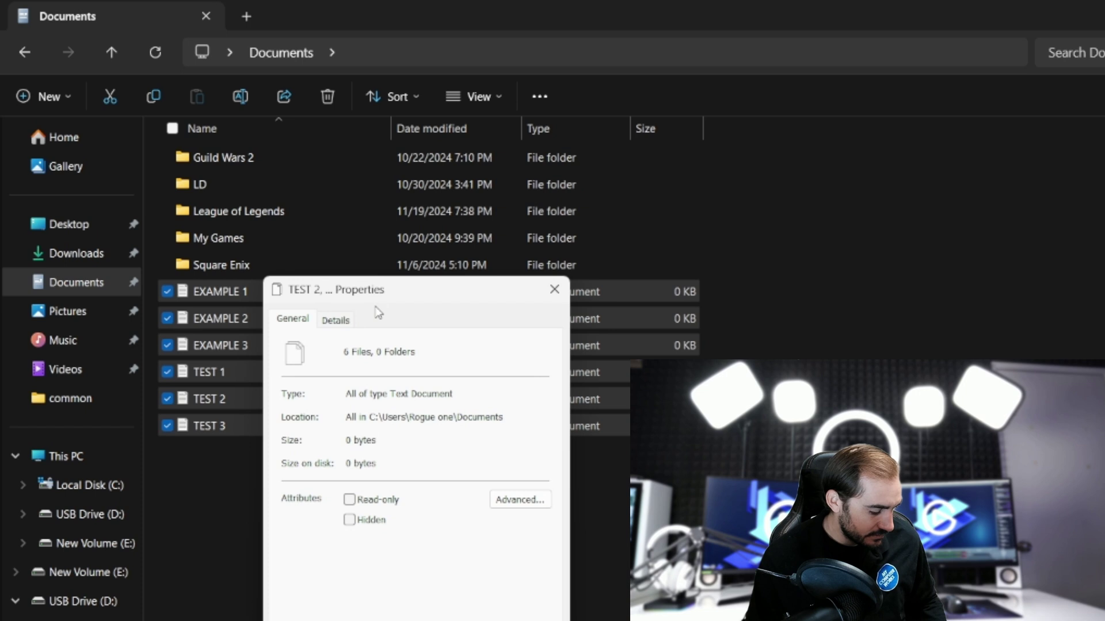
{"action": "left_click", "coordinate": [336, 327]}
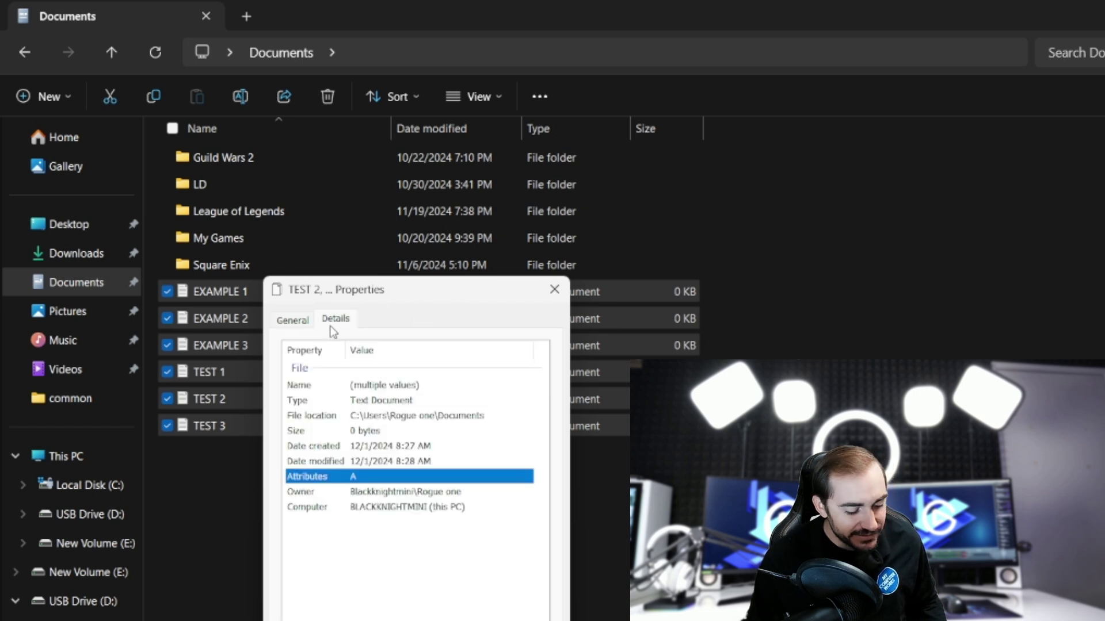
{"action": "left_click", "coordinate": [298, 324]}
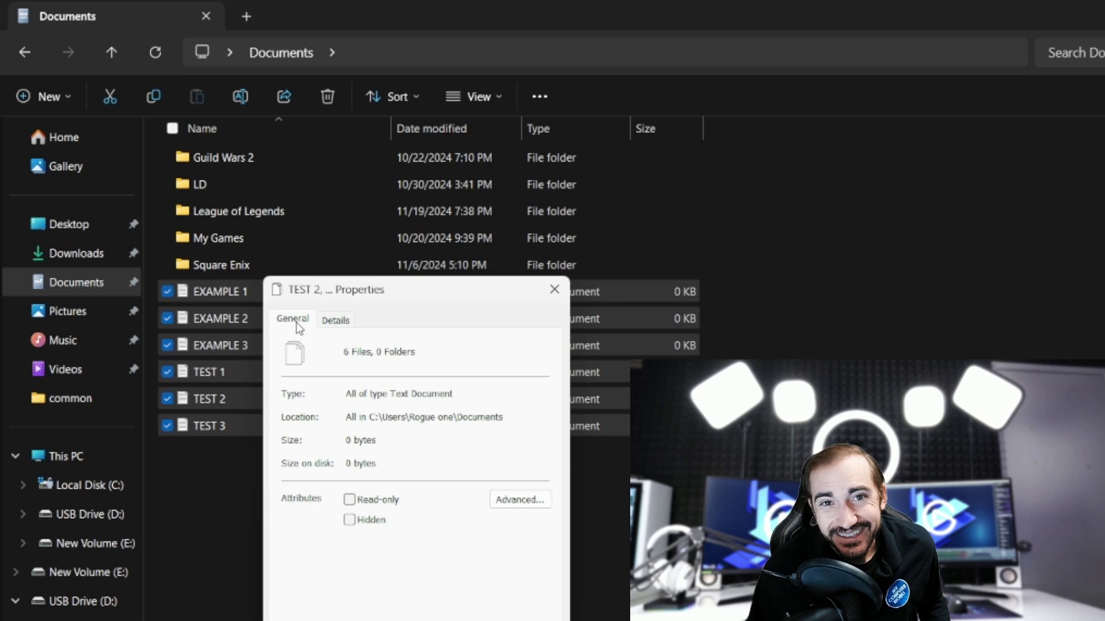
{"action": "left_click", "coordinate": [554, 289]}
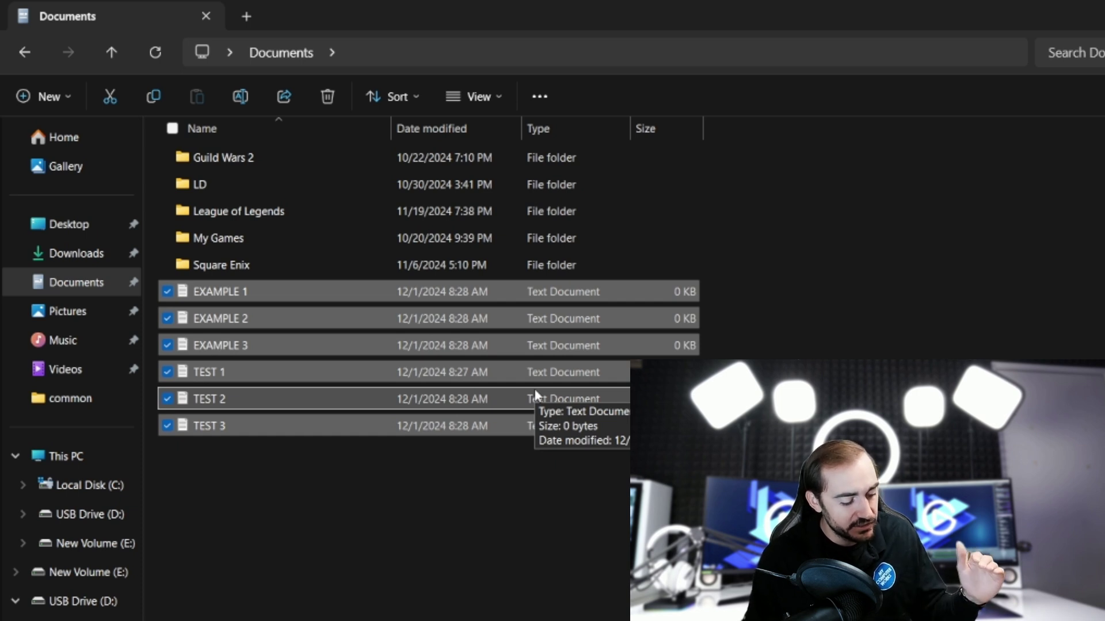
{"action": "right_click", "coordinate": [312, 354]}
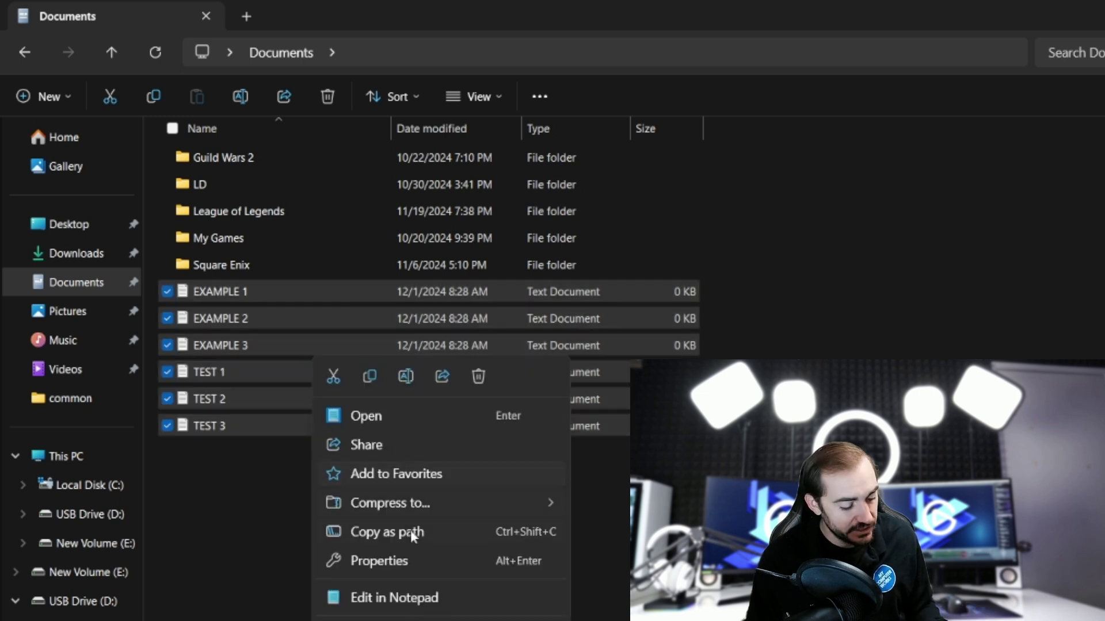
{"action": "left_click", "coordinate": [413, 558]}
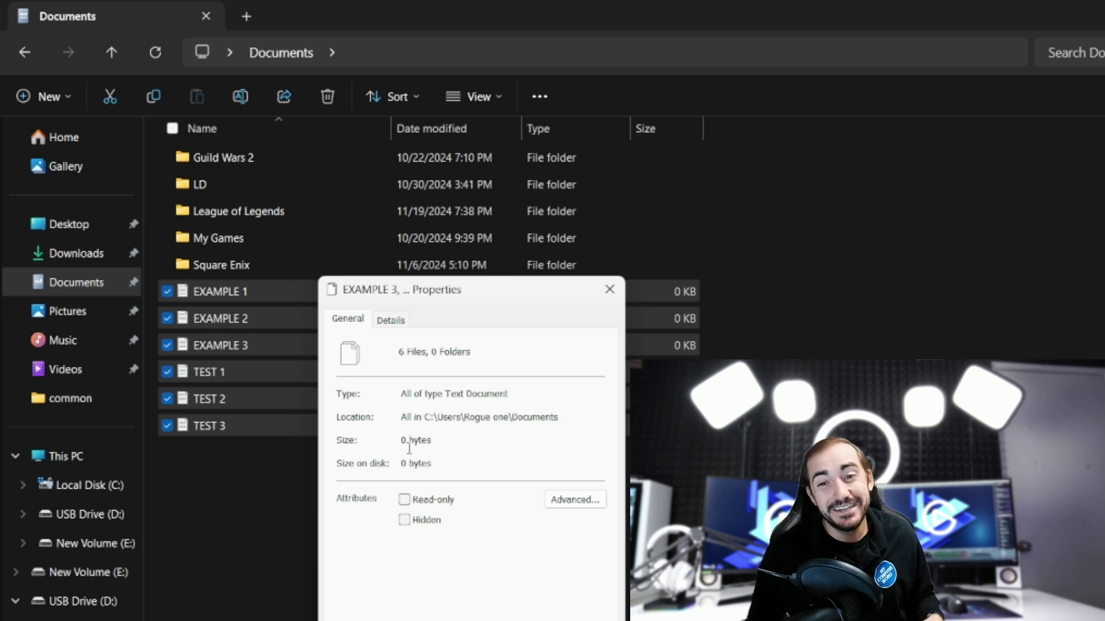
{"action": "left_click", "coordinate": [609, 291]}
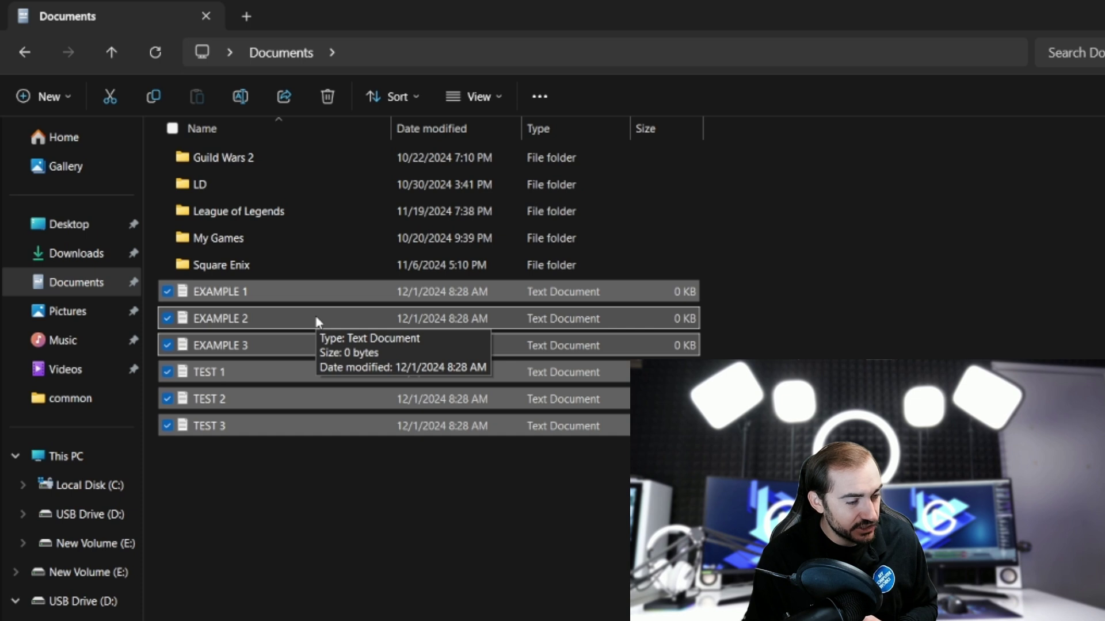
{"action": "left_click_drag", "start_coordinate": [316, 321], "coordinate": [268, 421]}
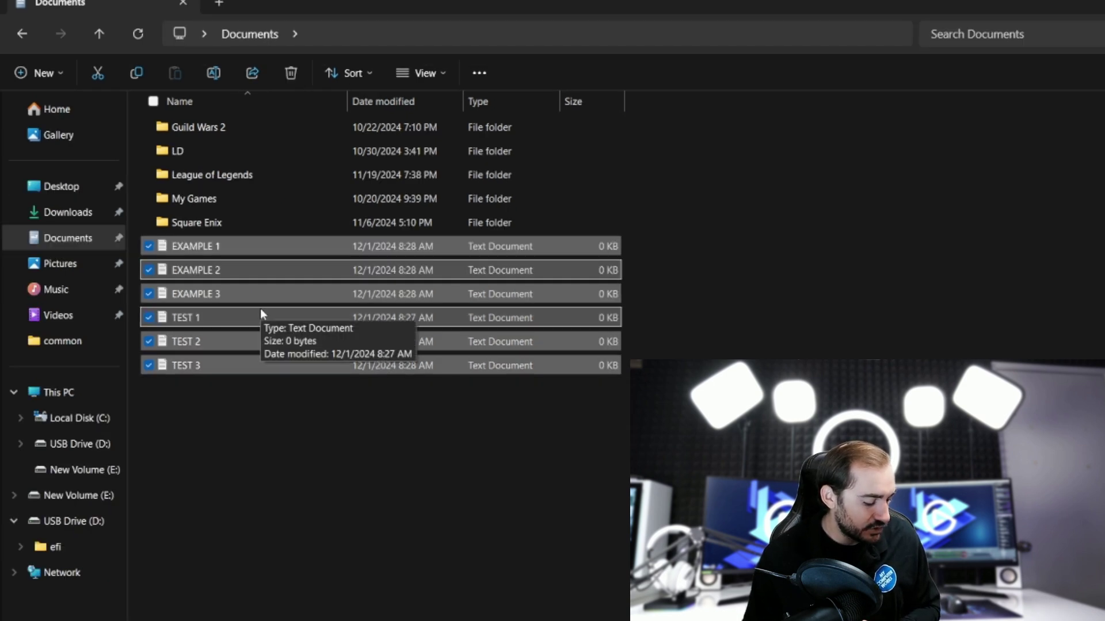
Send EXAMPLE 1–3 and TEST 1–3 to New Volume (E:) and open E: to confirm the copies.
{"action": "right_click", "coordinate": [260, 311]}
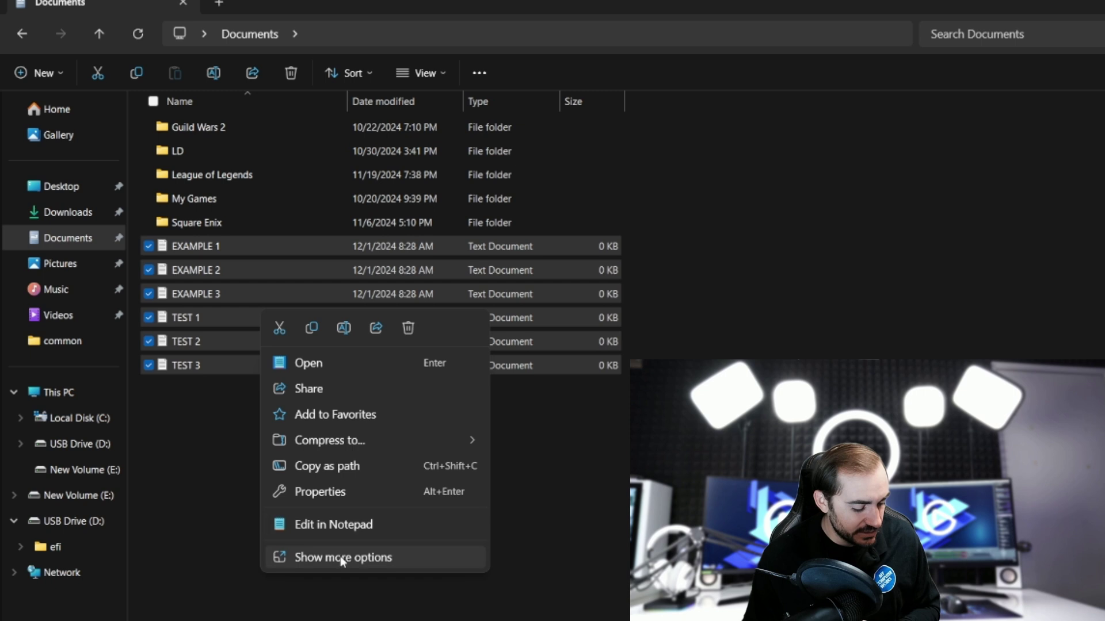
{"action": "left_click", "coordinate": [322, 556]}
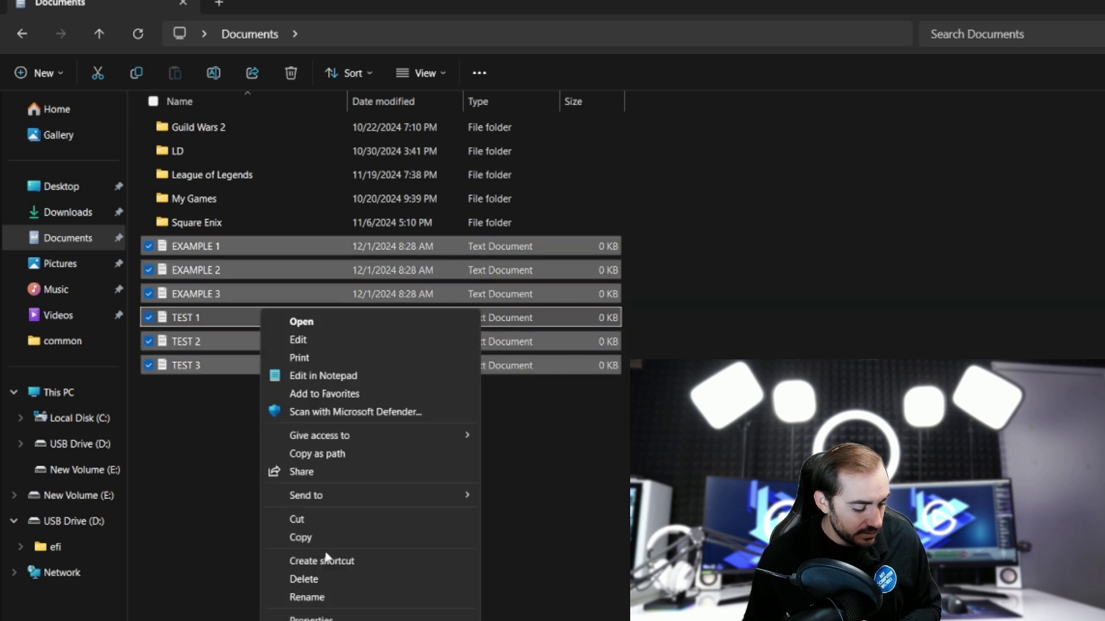
{"action": "mouse_move", "coordinate": [336, 492]}
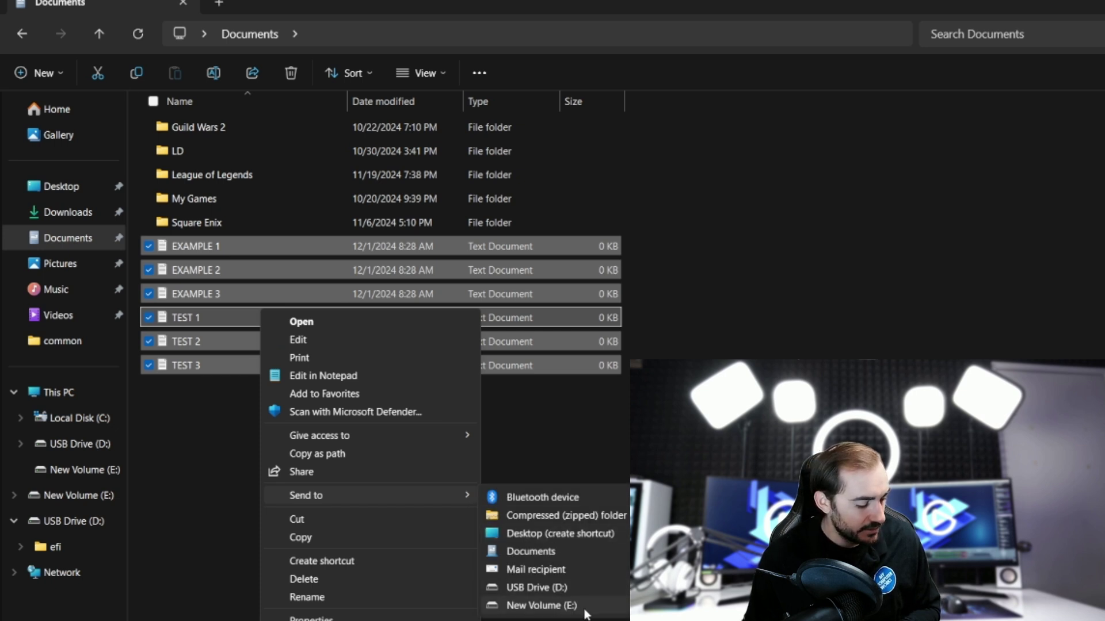
{"action": "left_click", "coordinate": [585, 610]}
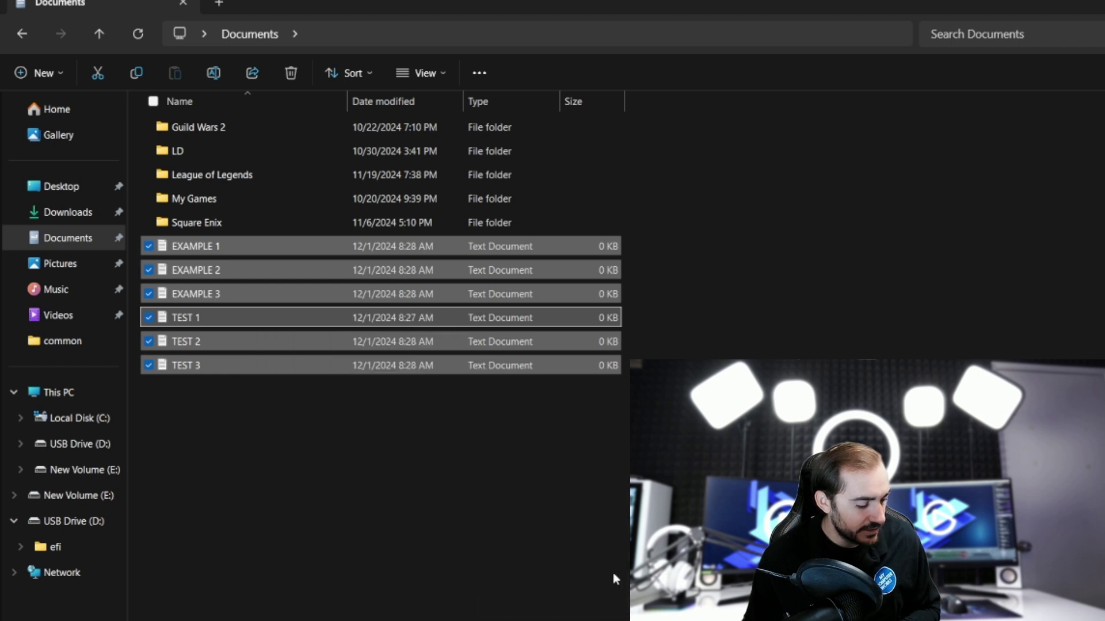
{"action": "left_click", "coordinate": [92, 496]}
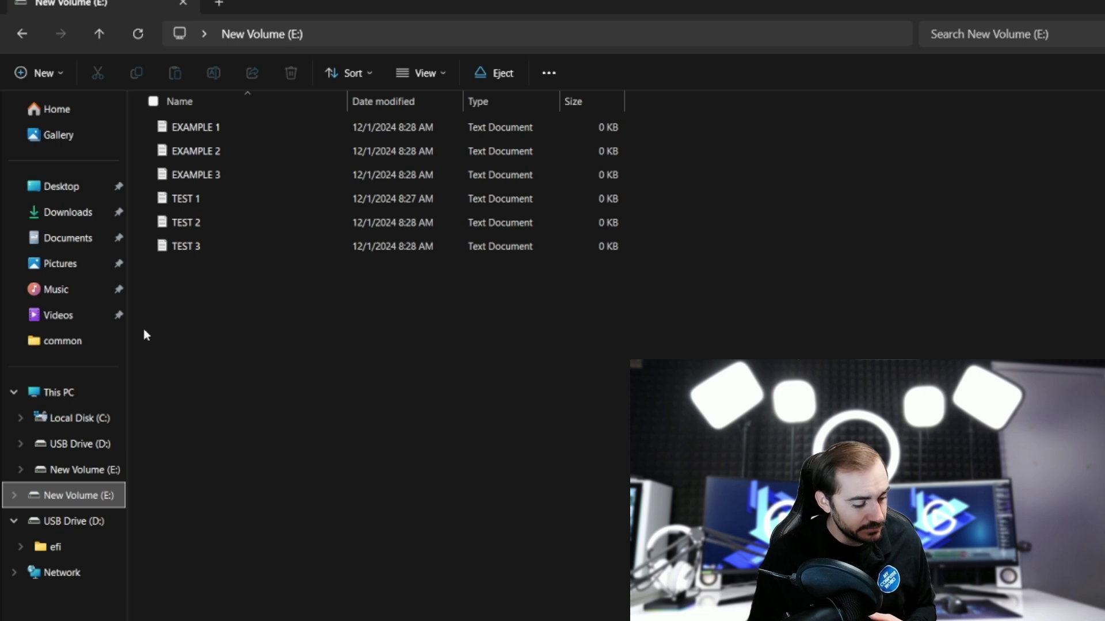
Open Local Disk (C:) and check the Users folder's properties, showing a size of 5.41 GB.
{"action": "left_click", "coordinate": [62, 395]}
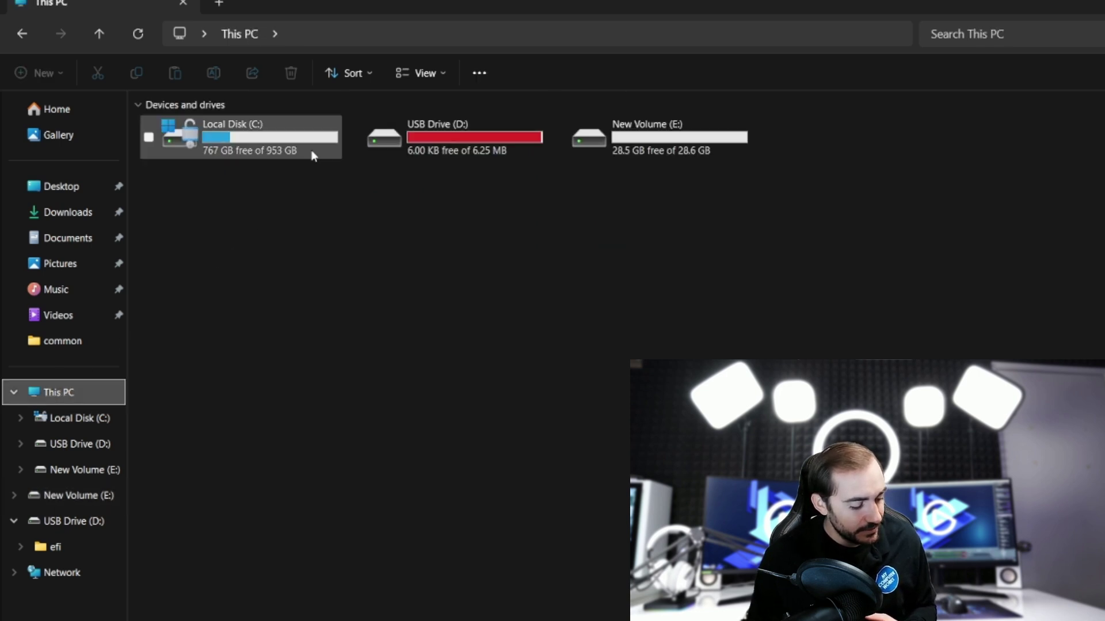
{"action": "double_click", "coordinate": [313, 154]}
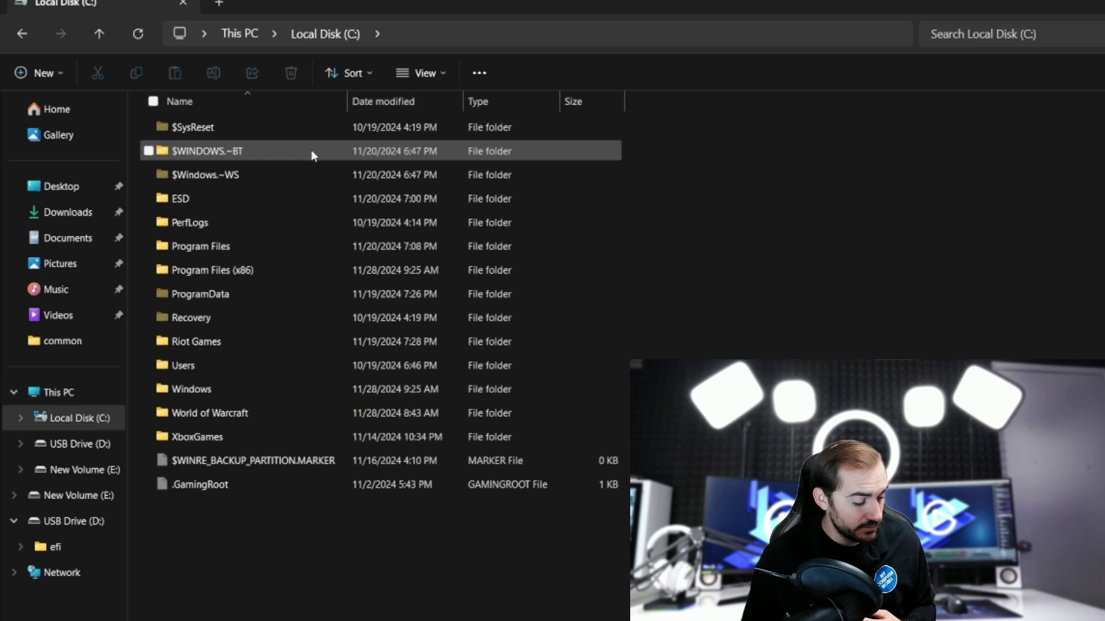
{"action": "left_click", "coordinate": [227, 361]}
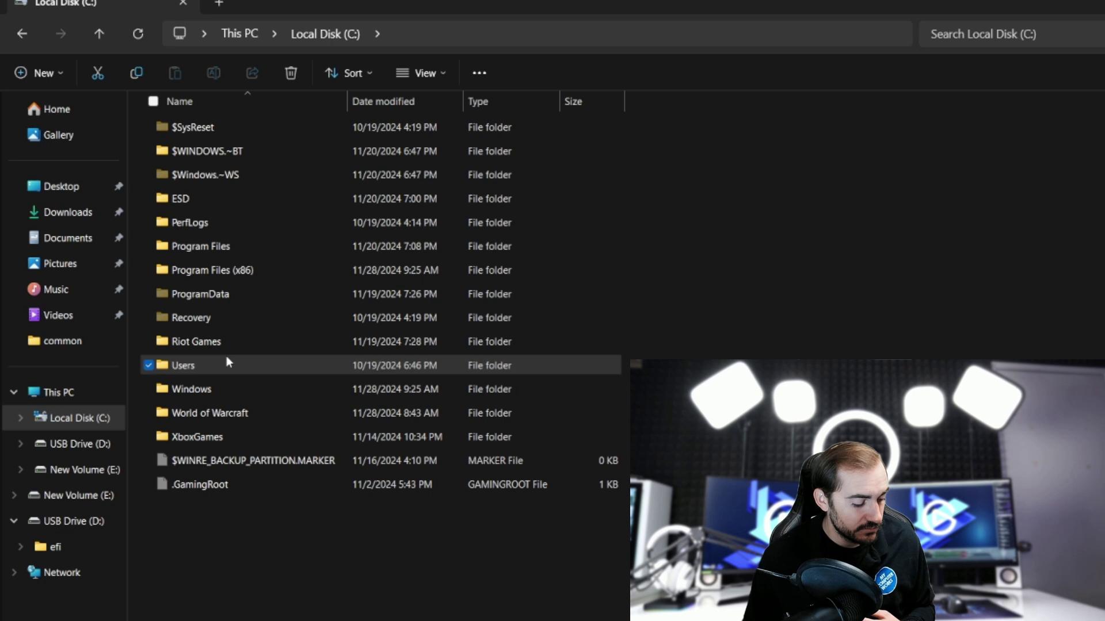
{"action": "right_click", "coordinate": [226, 360]}
{"action": "left_click", "coordinate": [319, 275]}
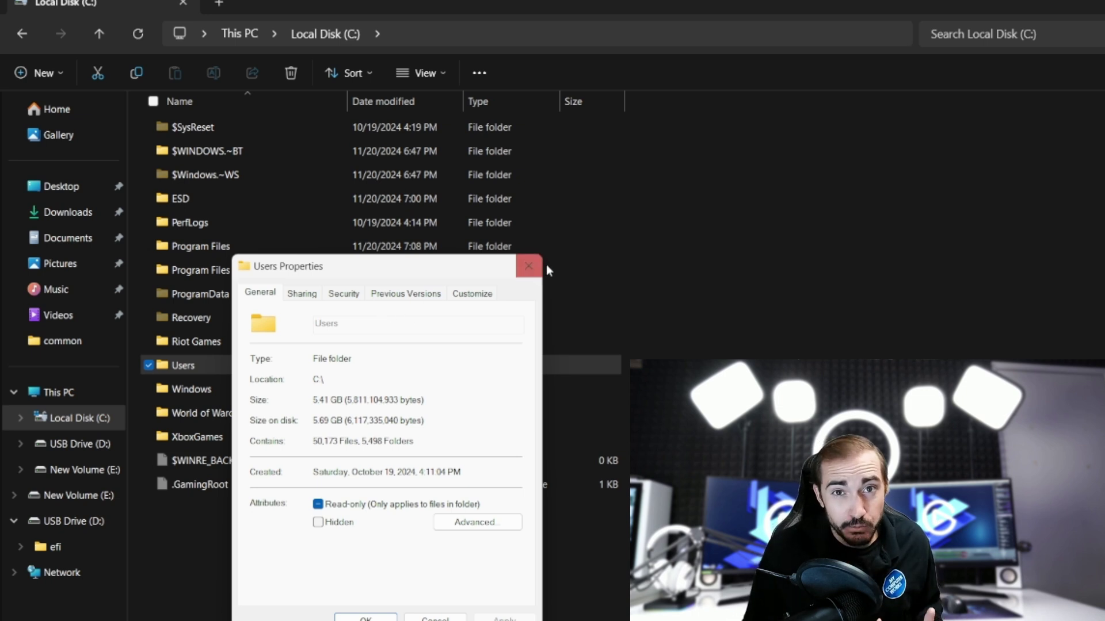
{"action": "left_click", "coordinate": [529, 266]}
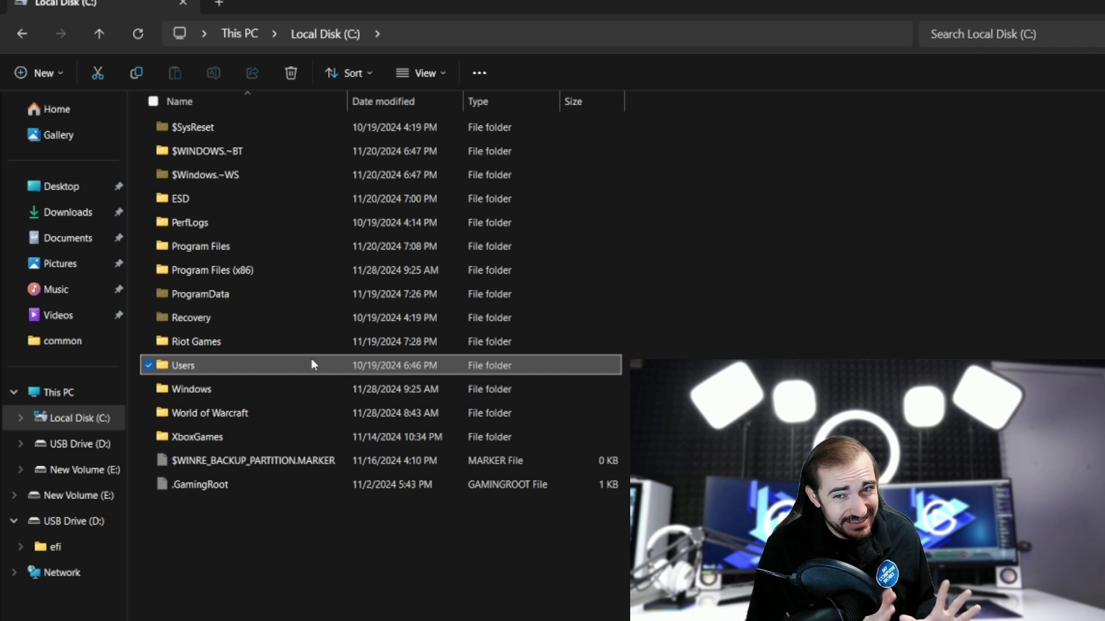
{"action": "mouse_move", "coordinate": [312, 364]}
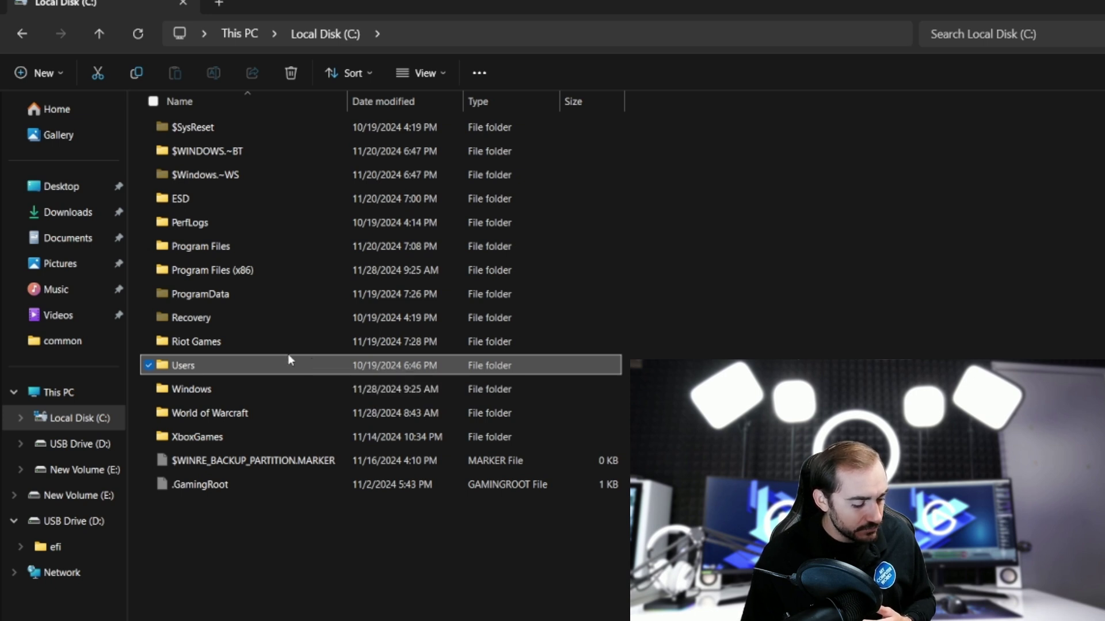
Copy the Users folder from Local Disk (C:) via Show more options.
{"action": "right_click", "coordinate": [288, 354]}
{"action": "left_click", "coordinate": [241, 358]}
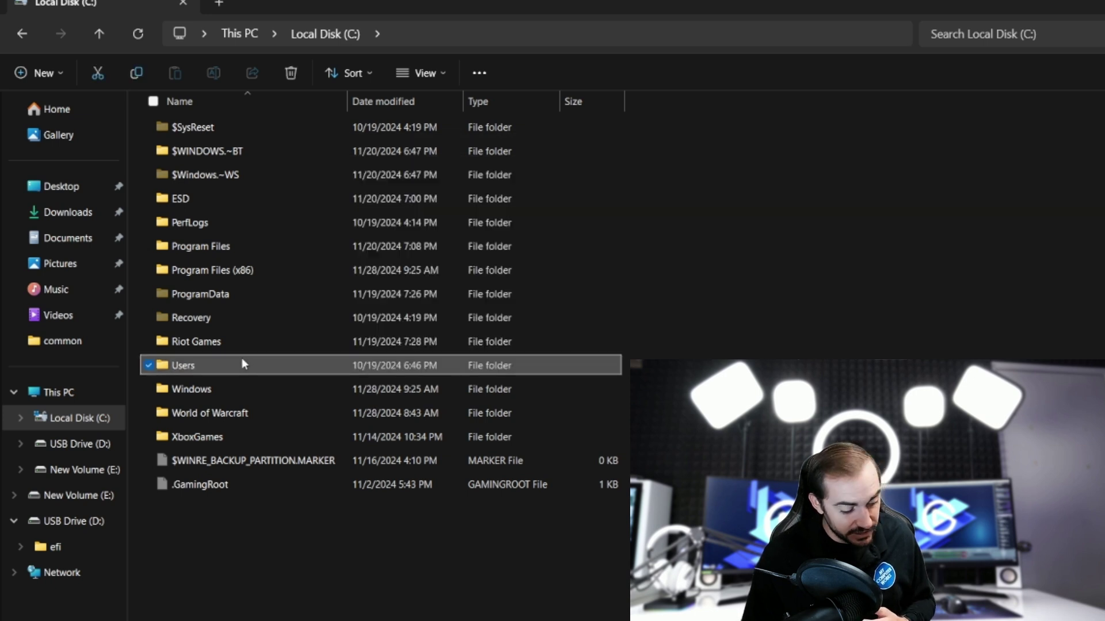
{"action": "right_click", "coordinate": [241, 358]}
{"action": "left_click", "coordinate": [313, 343]}
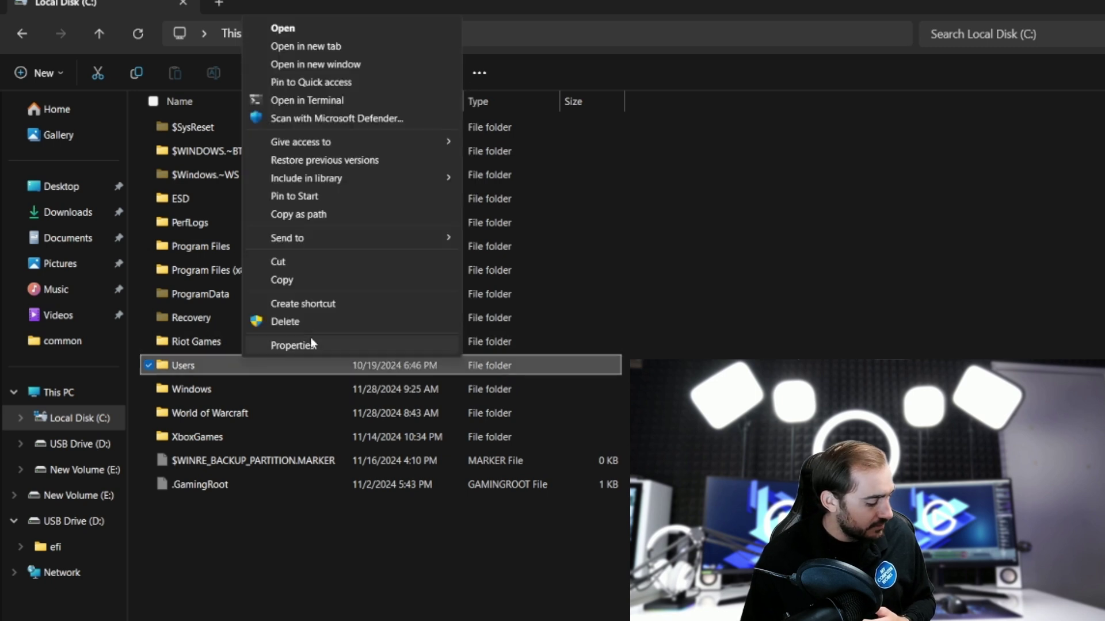
{"action": "left_click", "coordinate": [303, 279]}
Paste the Users folder into the empty root of New Volume (E:).
{"action": "left_click", "coordinate": [70, 496]}
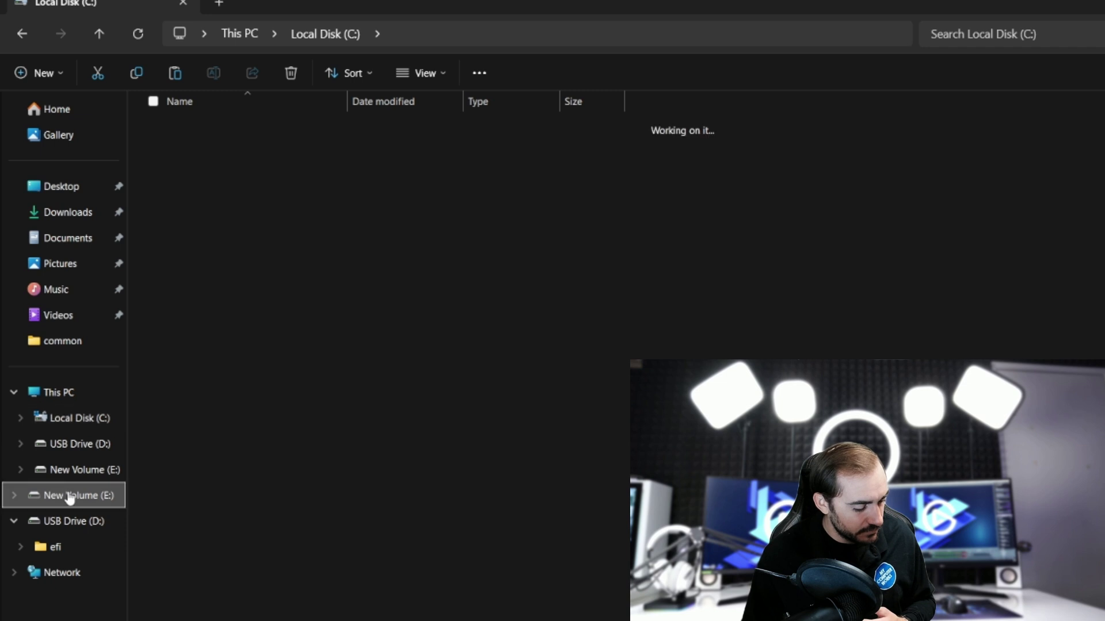
{"action": "right_click", "coordinate": [245, 337]}
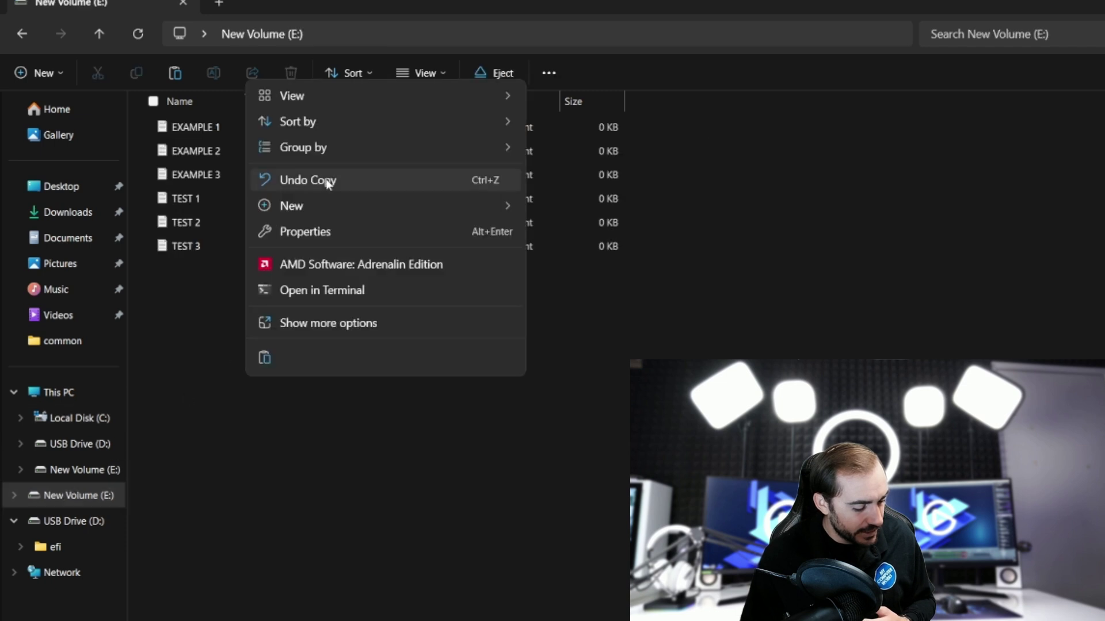
{"action": "left_click", "coordinate": [336, 327]}
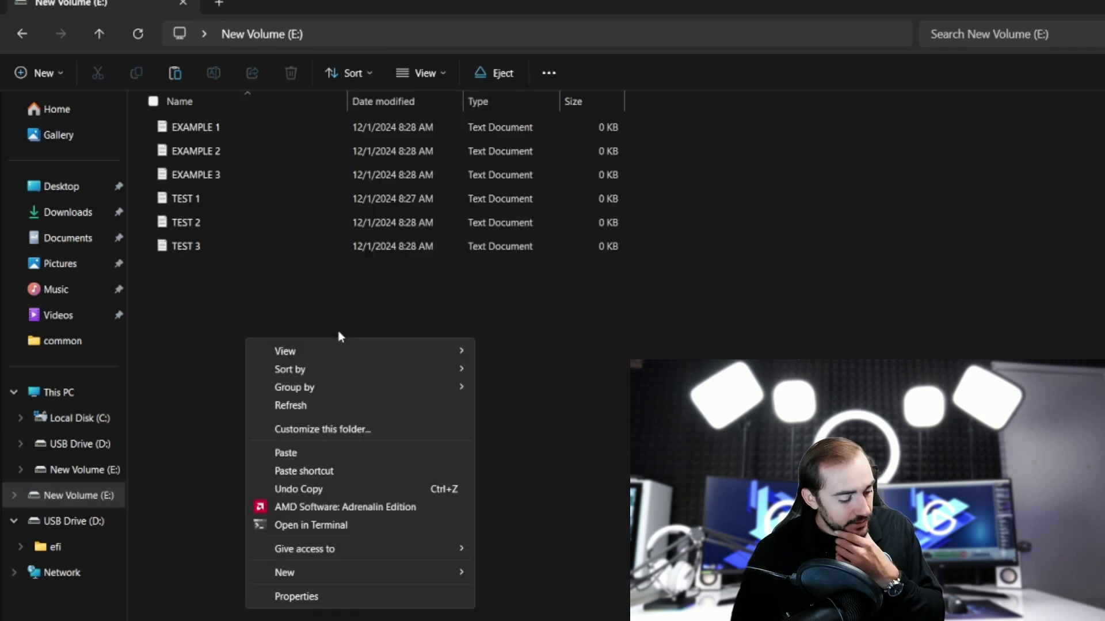
{"action": "left_click", "coordinate": [292, 453]}
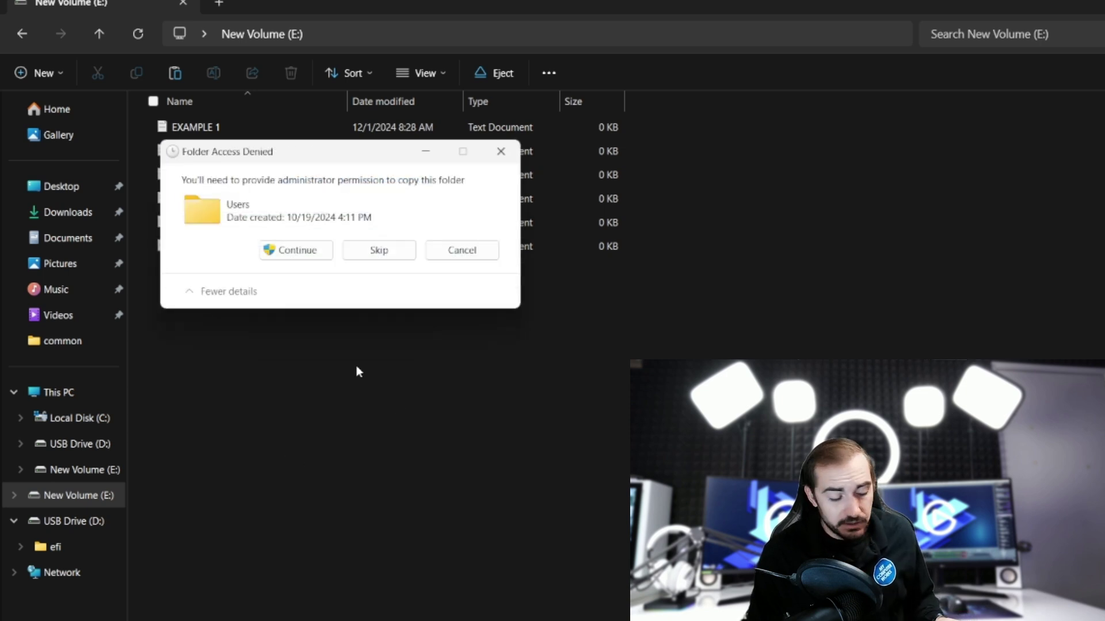
Grant administrator permission so the Users copy to New Volume (E:) proceeds.
{"action": "left_click", "coordinate": [309, 259]}
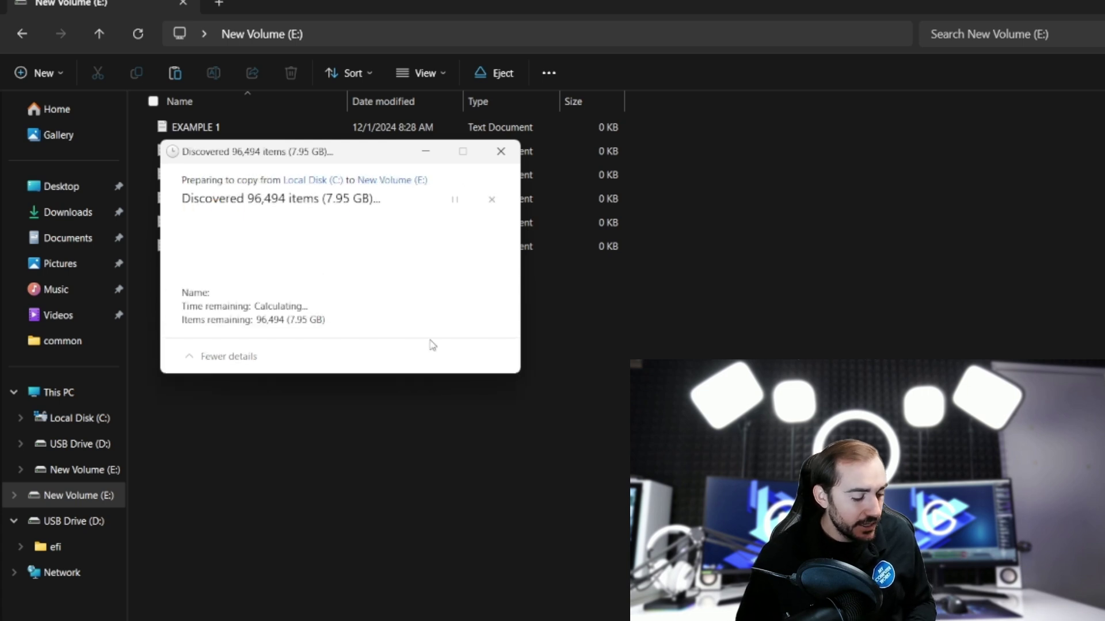